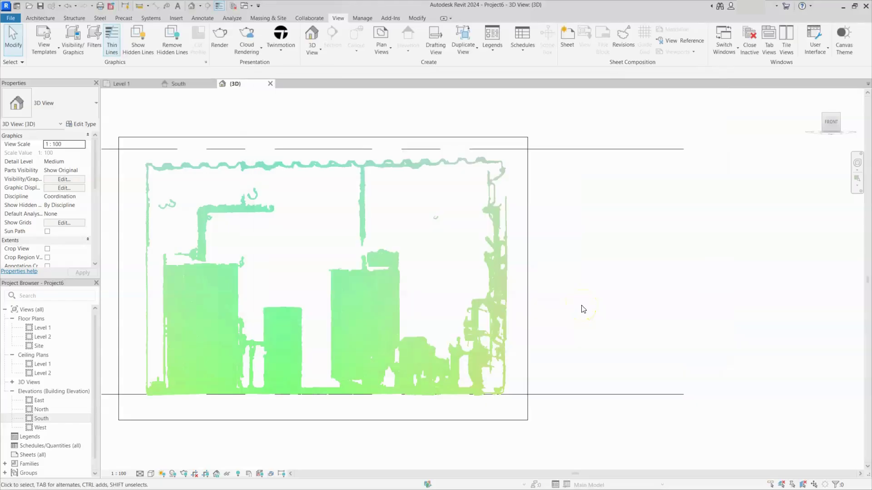
In Visibility/Graphics, set the BG-Service Room.rcp point cloud Color Mode from Normals to RGB
click(73, 39)
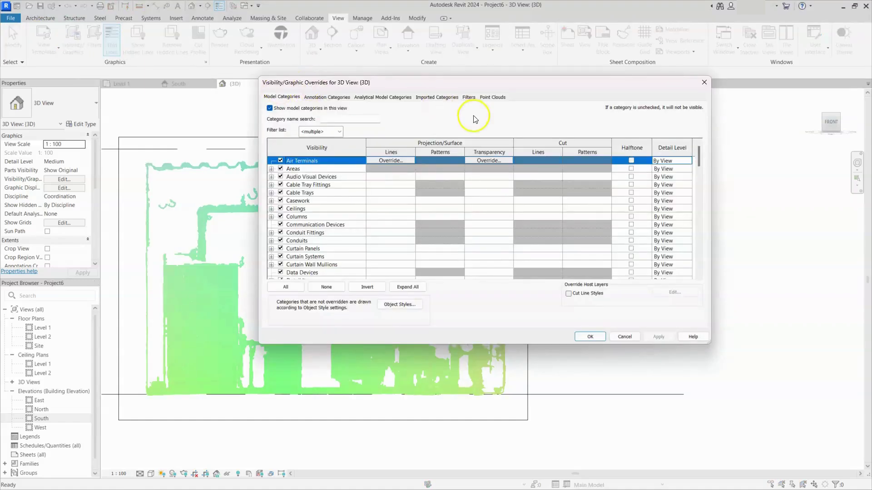
click(490, 98)
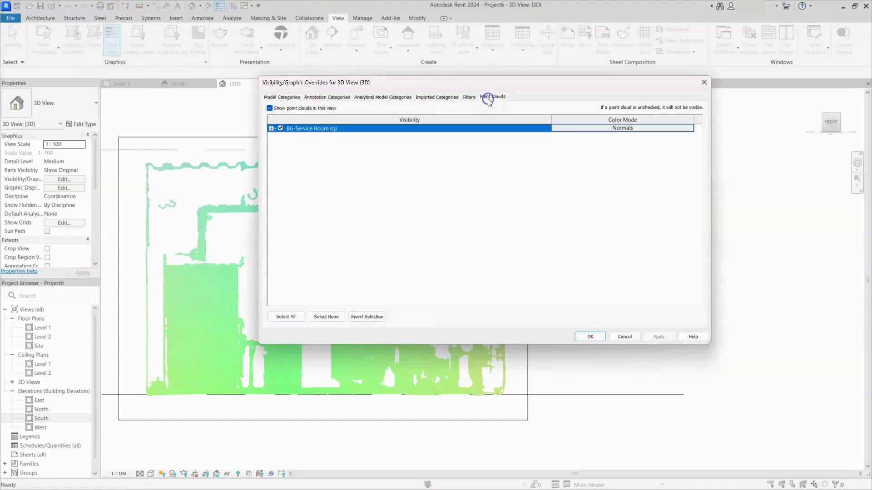
click(611, 129)
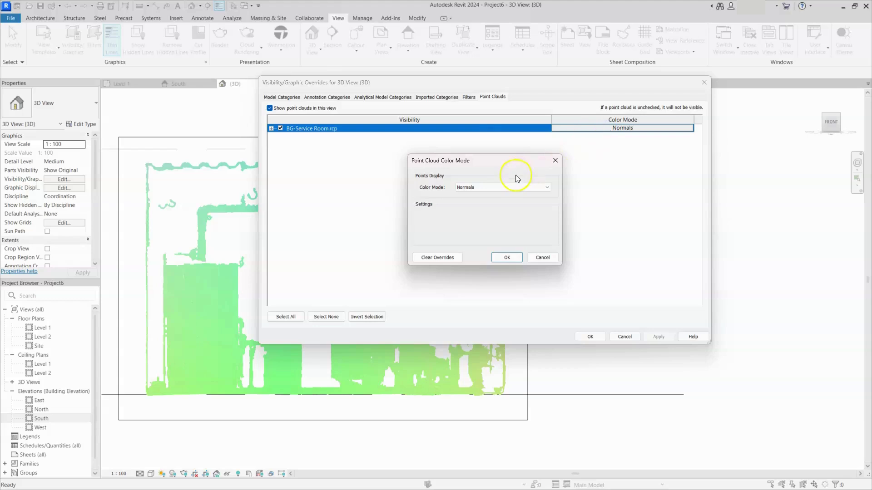
click(506, 187)
click(479, 196)
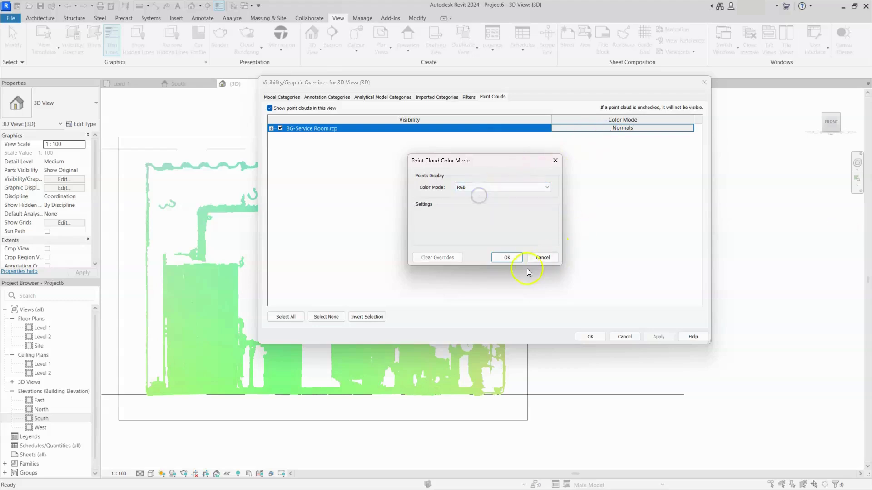
click(502, 258)
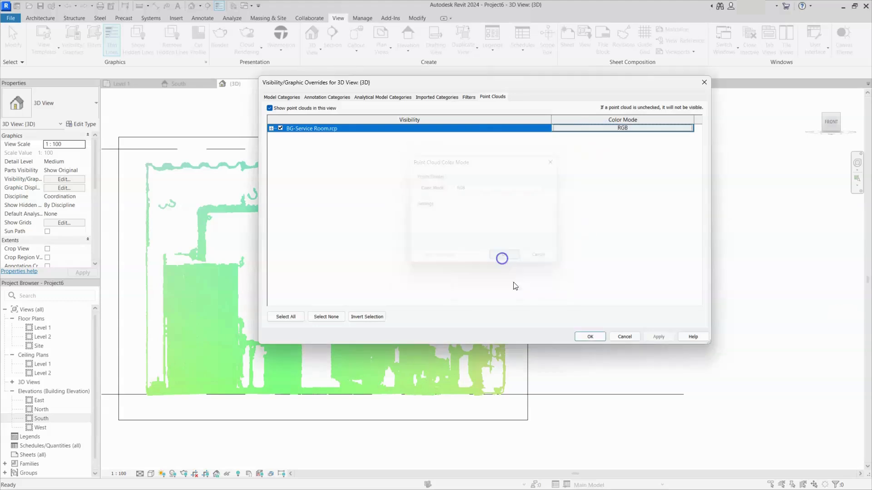
click(590, 337)
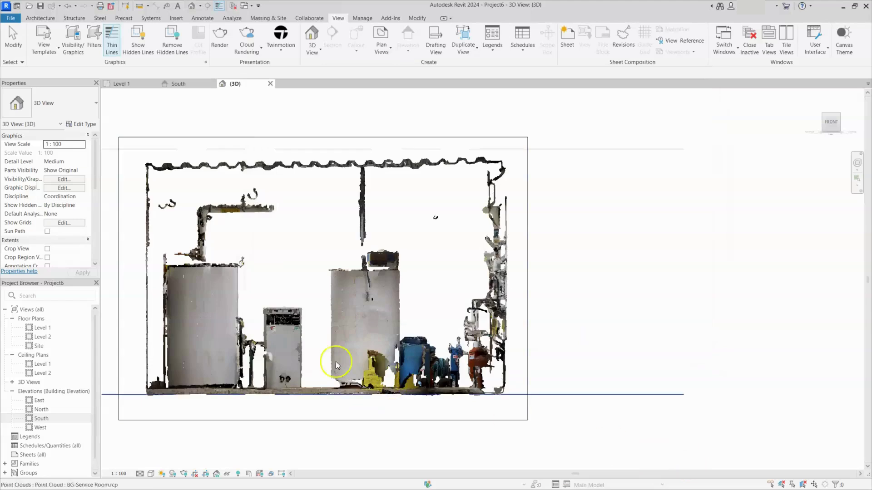
scroll(247, 297, up, 1)
scroll(247, 298, up, 1)
scroll(689, 338, down, 3)
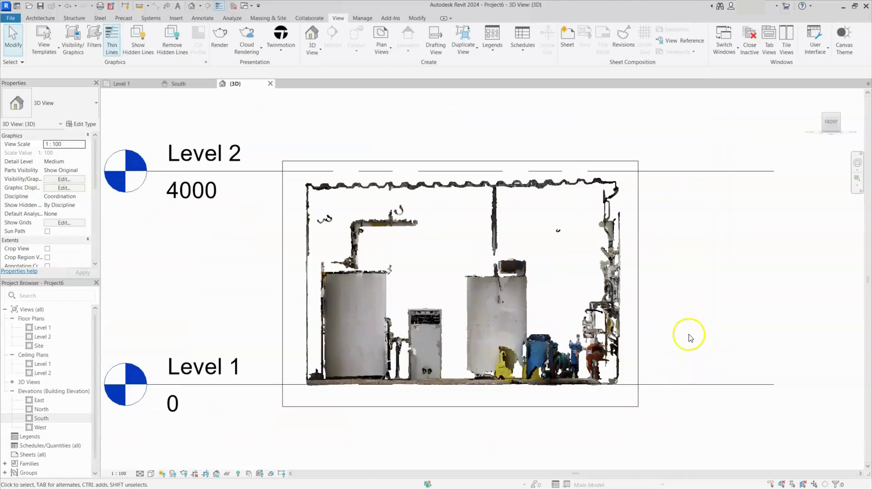
scroll(665, 353, up, 1)
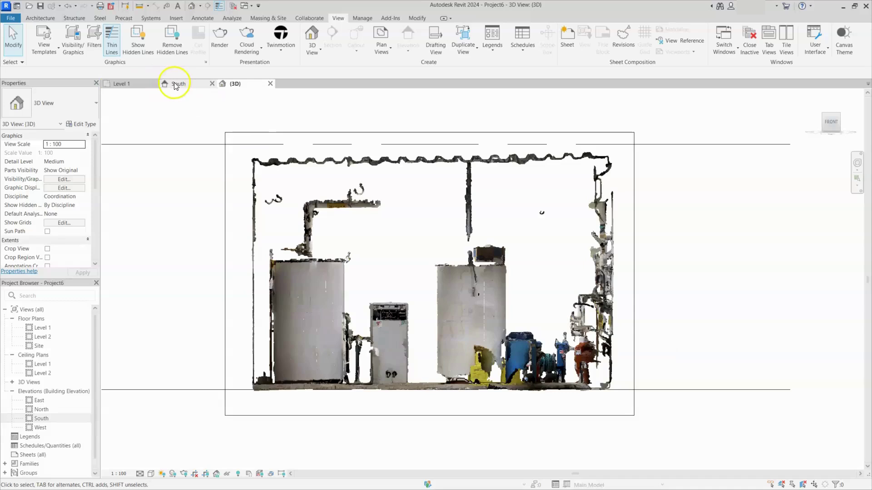
Draw a horizontal section line across the point cloud on the Level 1 plan
click(123, 84)
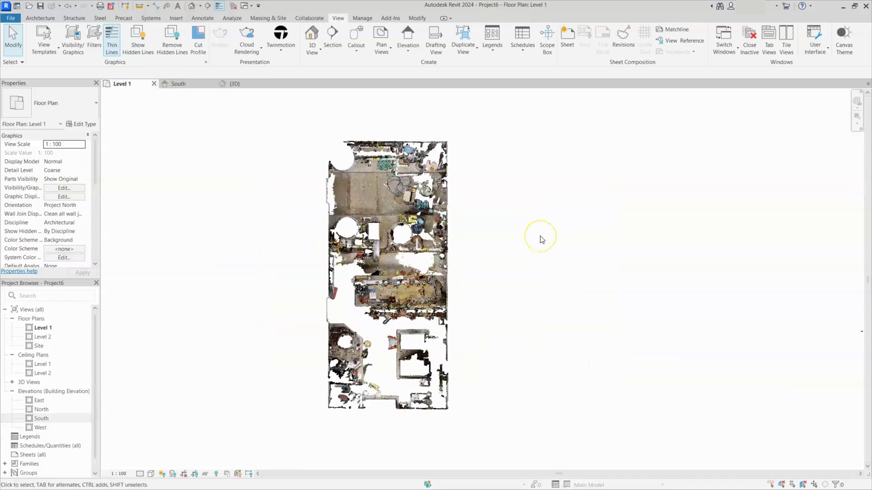
click(208, 6)
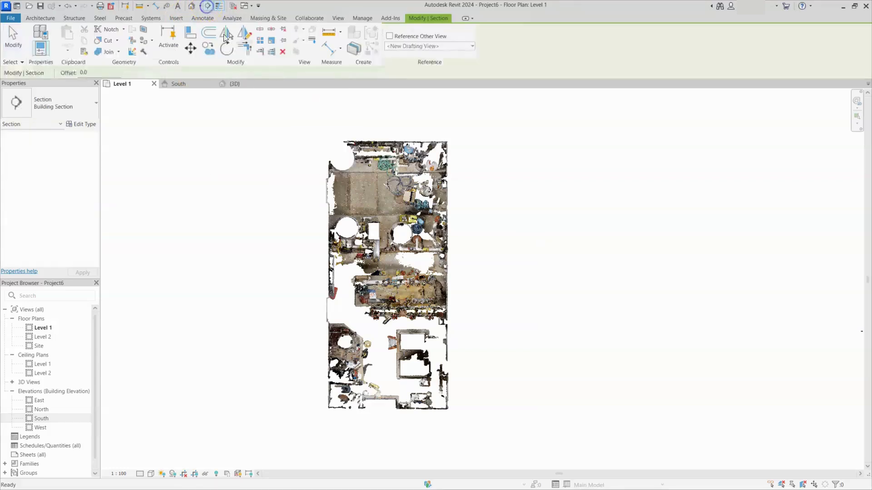
click(294, 219)
click(515, 219)
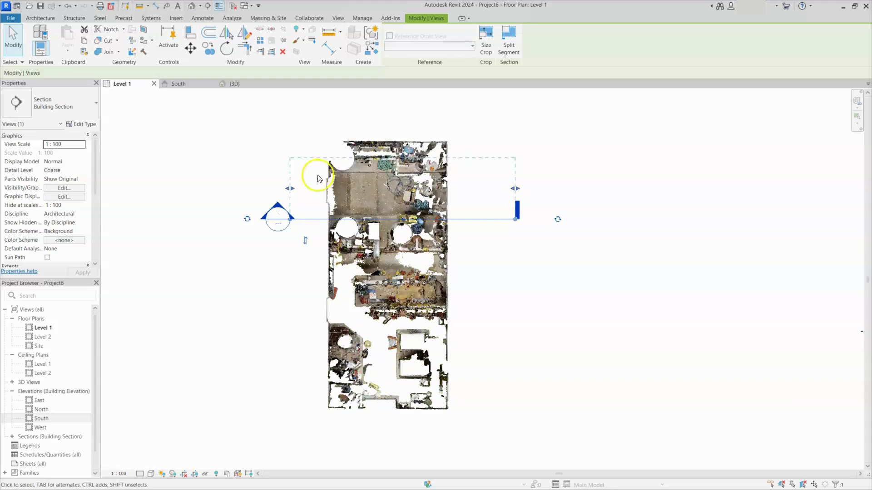
Adjust the section's crop extents, narrow its depth and shift it further north
drag(515, 189, 496, 191)
drag(392, 158, 391, 181)
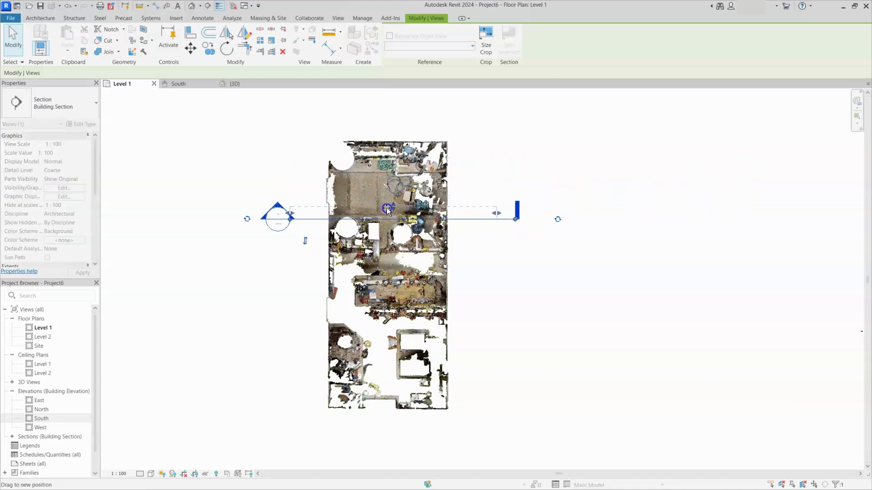
drag(386, 209, 376, 199)
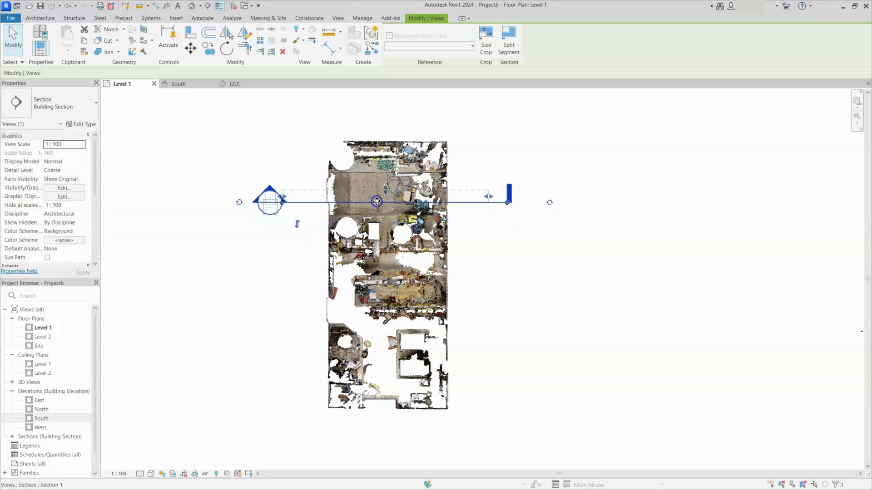
Go to the Section 1 view from the section line's context menu and clear the selection
right_click(296, 201)
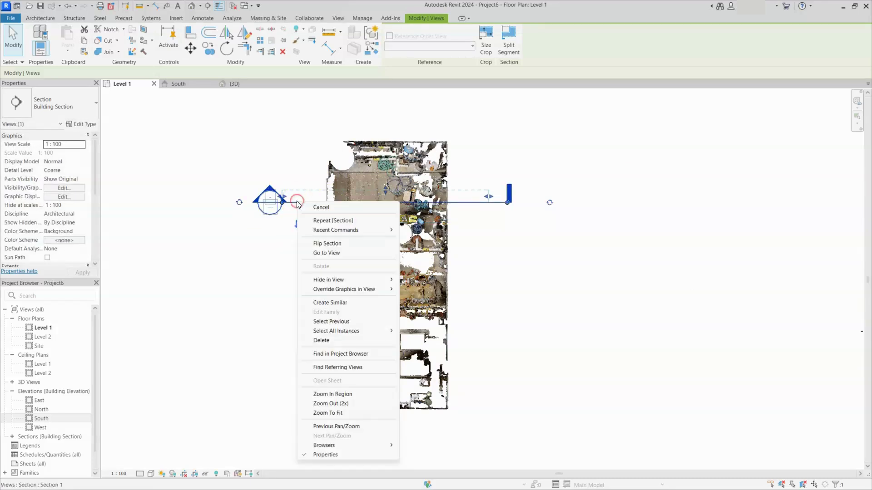
click(329, 253)
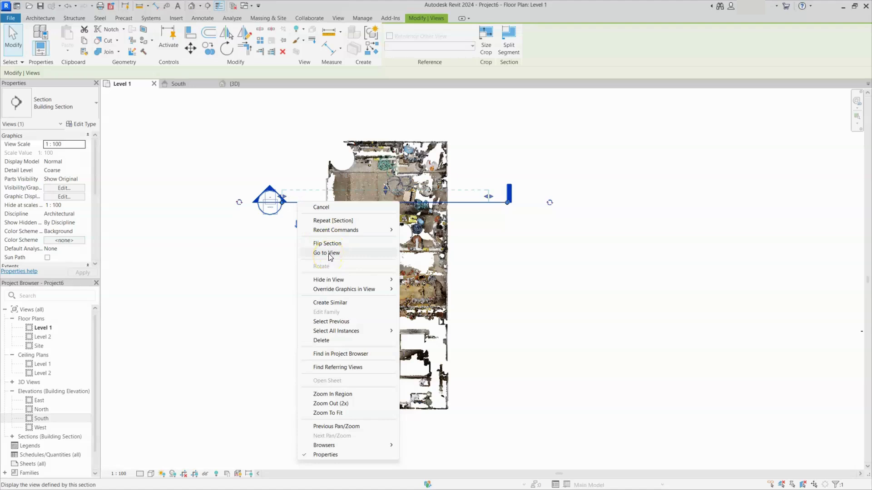
click(532, 323)
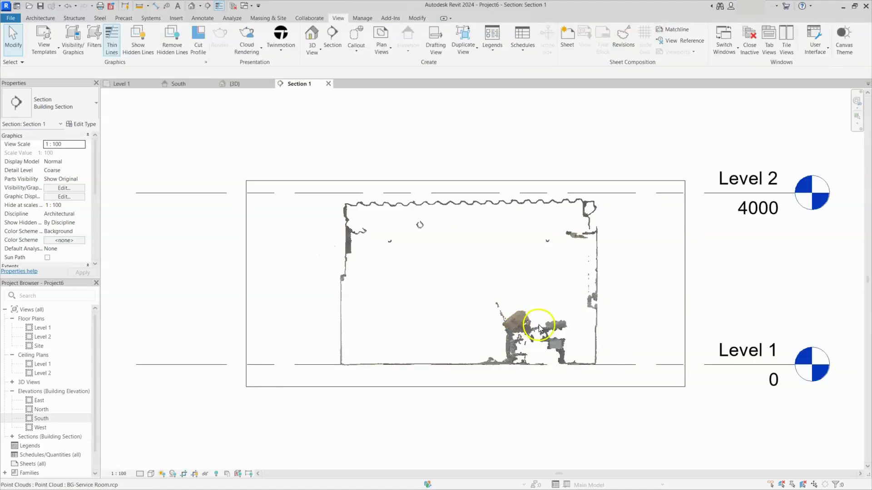
click(585, 336)
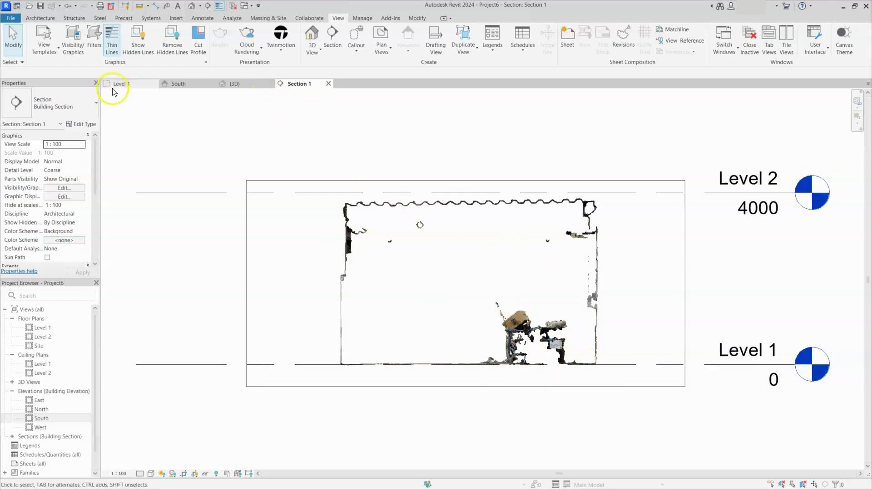
Tile the open views and zoom all to fit with ZA
click(787, 38)
key(z)
key(a)
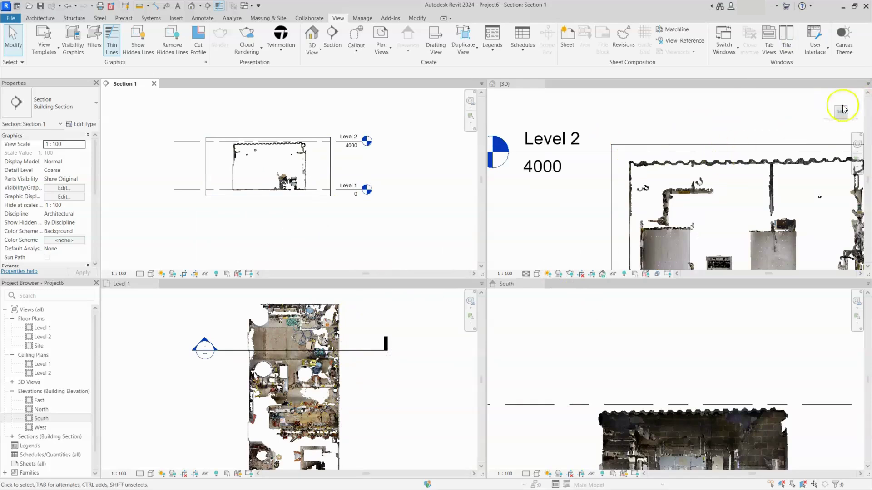
Close the 3D and South views, leaving Section 1 above the Level 1 plan
click(540, 84)
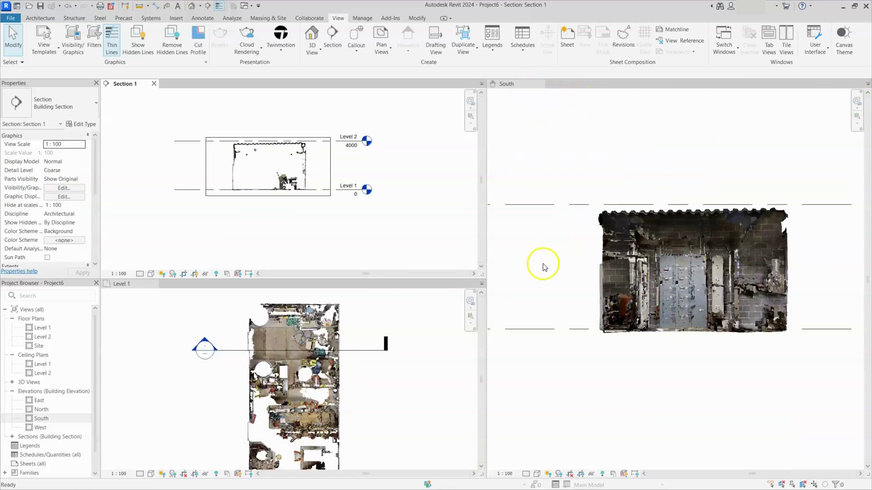
click(539, 84)
scroll(318, 381, up, 2)
scroll(391, 323, down, 4)
scroll(327, 315, up, 2)
click(329, 337)
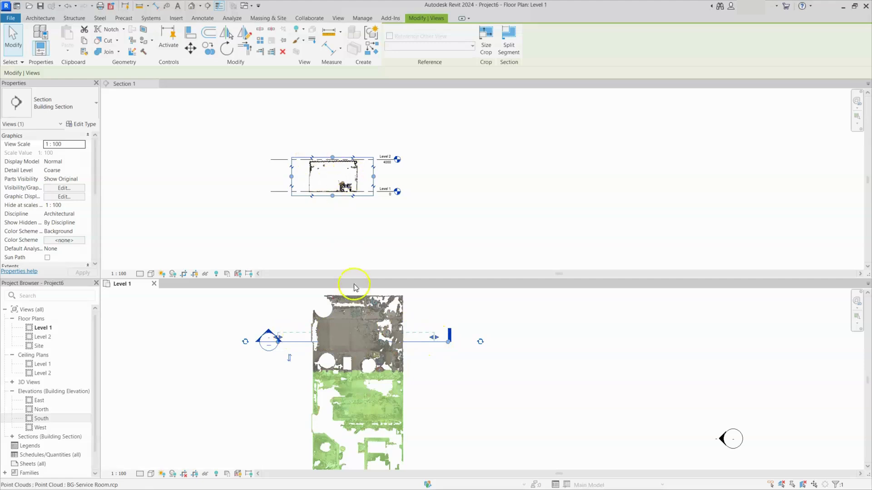
Extend Section 1's far clip depth and reposition the section line across the tanks
scroll(345, 159, up, 5)
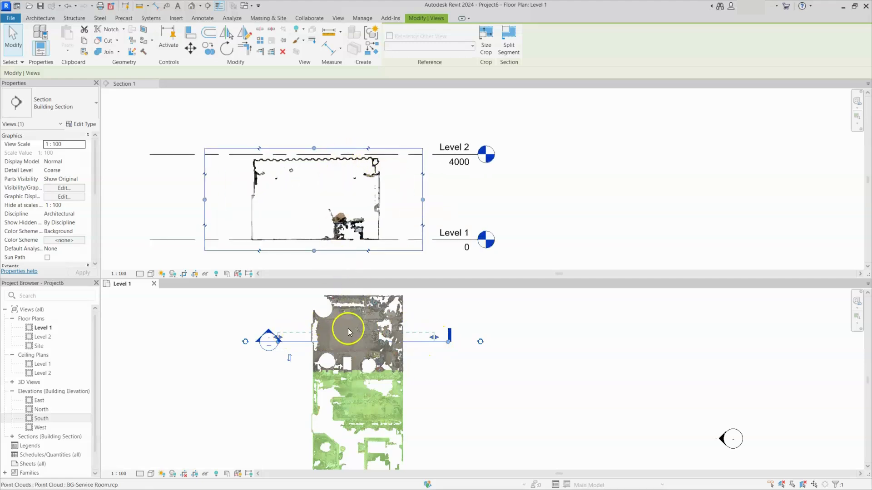
drag(357, 329, 359, 320)
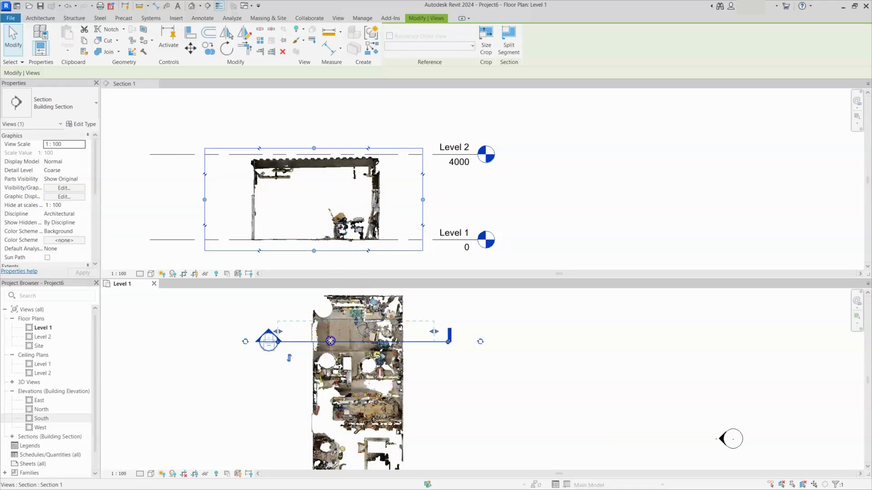
drag(330, 340, 329, 387)
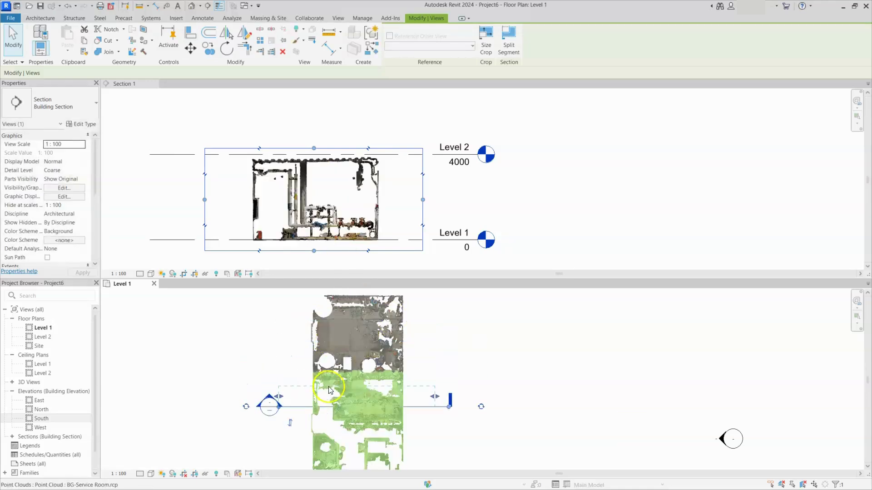
scroll(351, 381, up, 3)
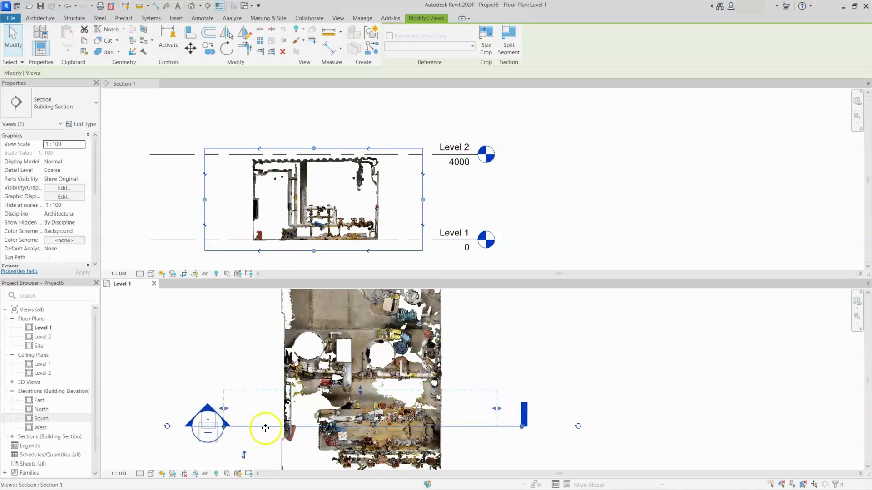
drag(270, 416, 271, 369)
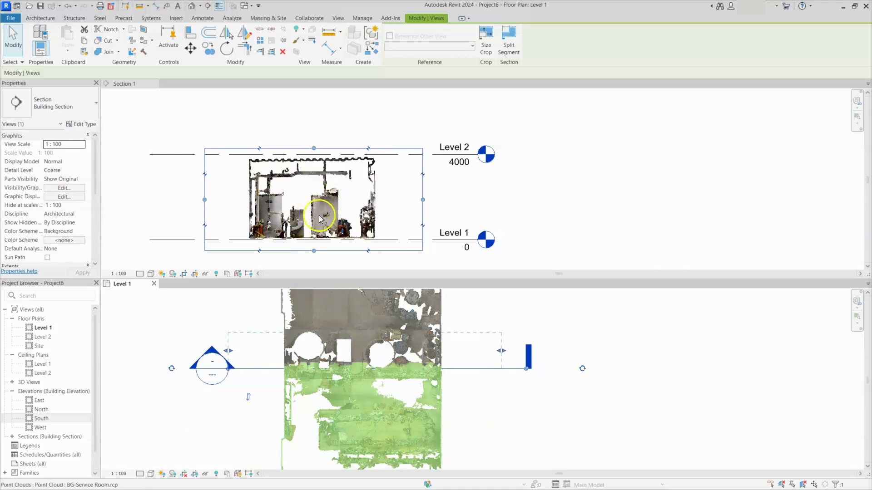
scroll(317, 220, up, 3)
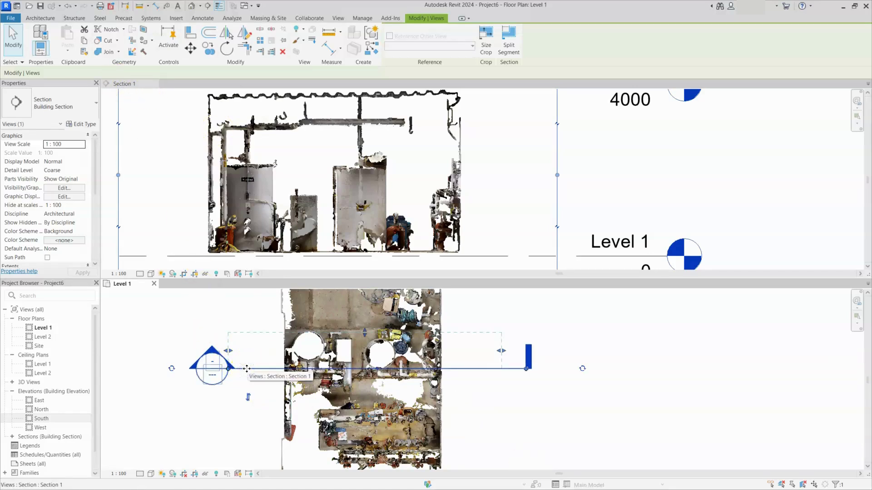
Change the View Name from Section 1 to 'bim gen 1', then zoom to fit with ZF
click(43, 189)
scroll(50, 197, down, 5)
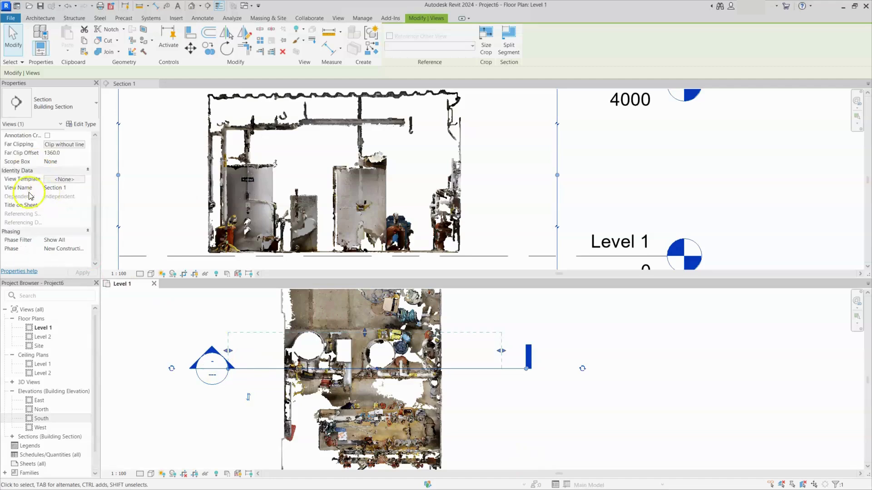
click(75, 187)
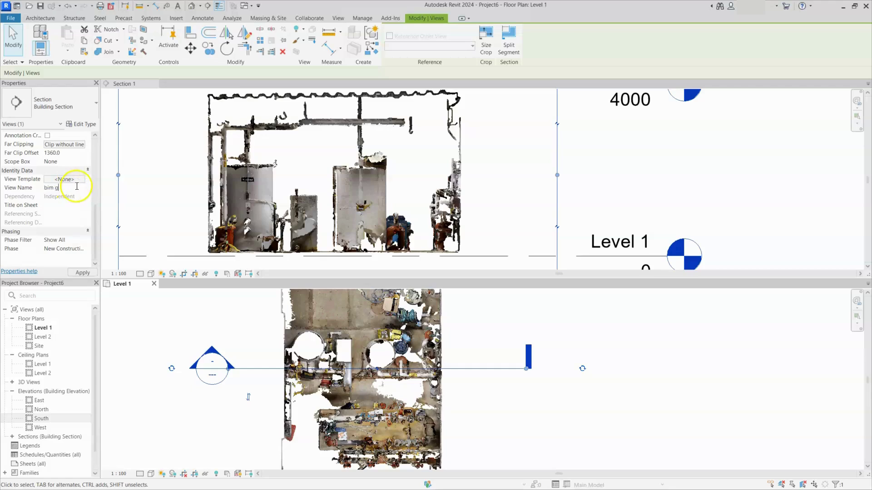
text(bim gen 1)
click(133, 85)
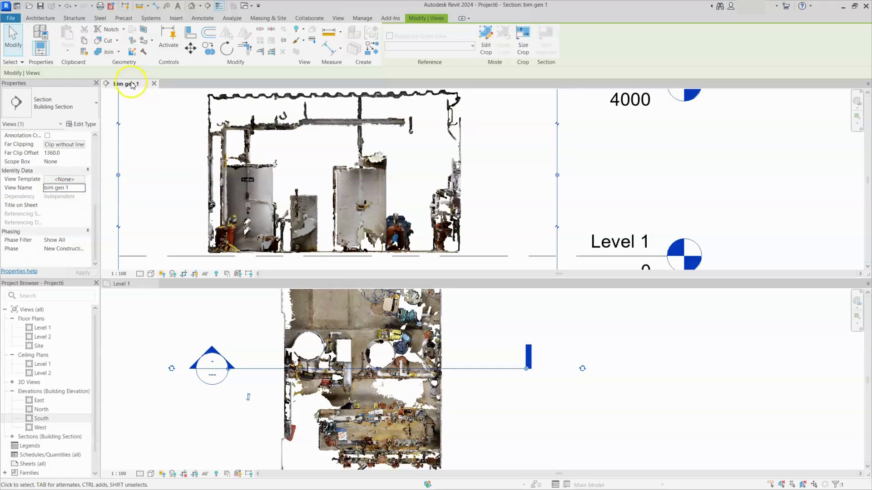
key(Escape)
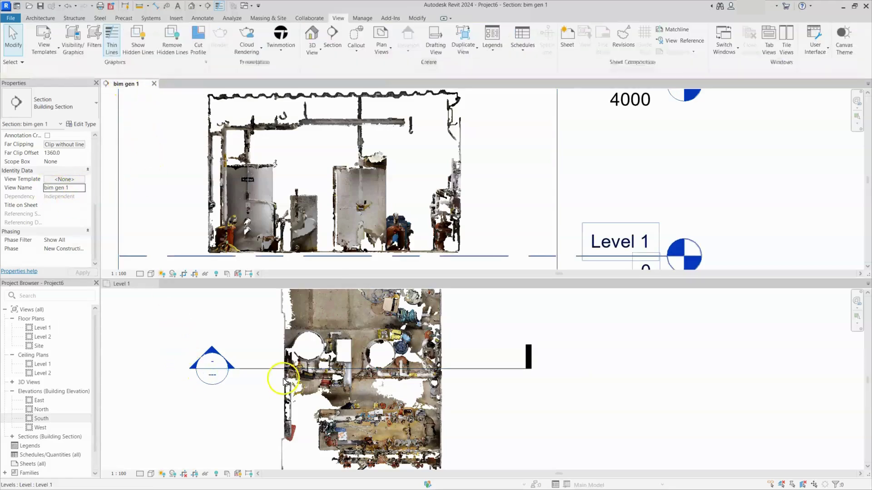
key(z)
key(f)
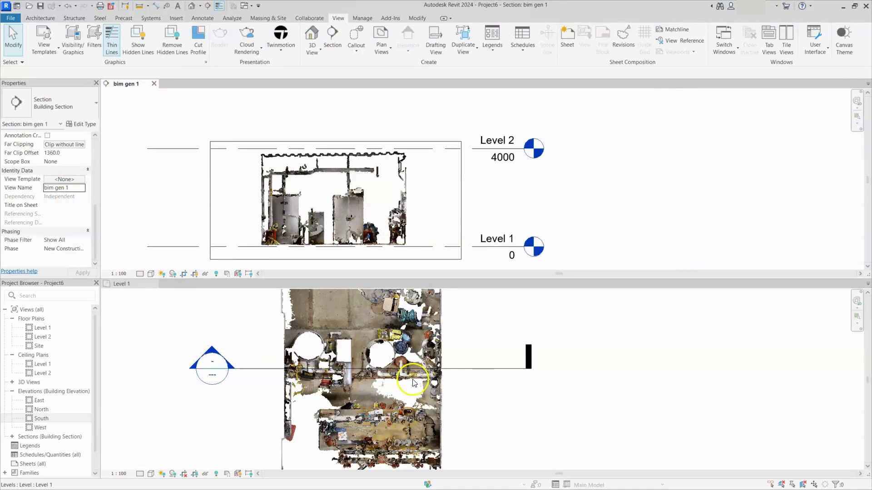
Use Create Similar on bim gen 1 to draw a north–south section through the point cloud
click(240, 368)
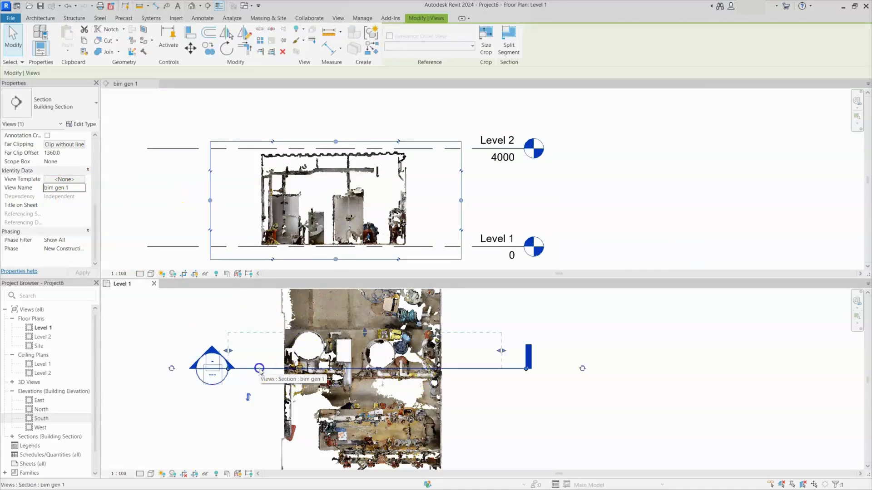
scroll(272, 336, down, 3)
right_click(364, 345)
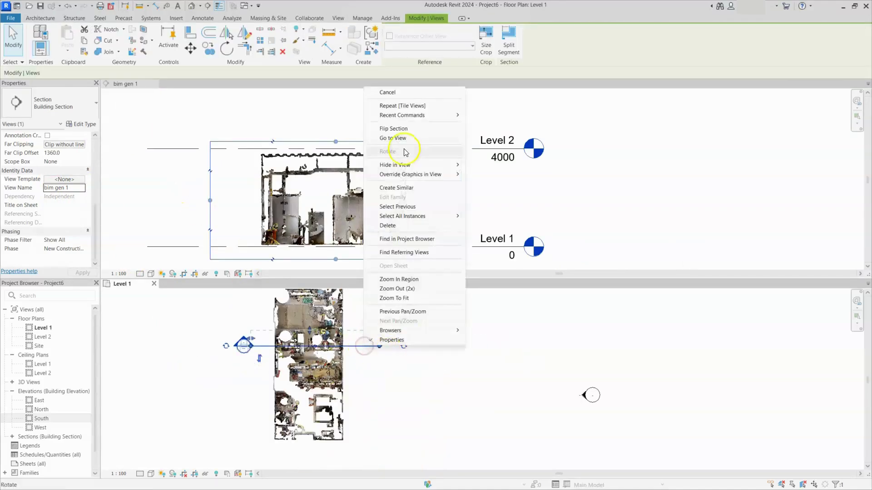
click(400, 188)
scroll(302, 296, down, 2)
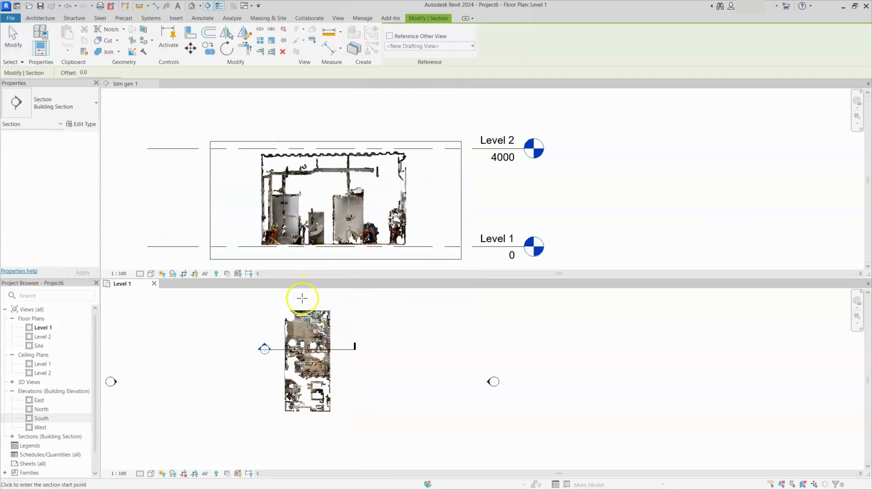
click(302, 301)
click(301, 425)
scroll(303, 379, up, 1)
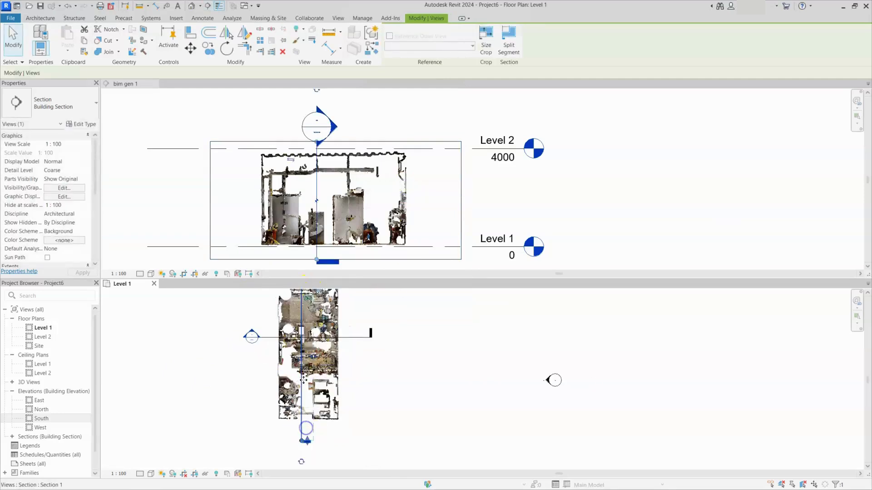
right_click(302, 380)
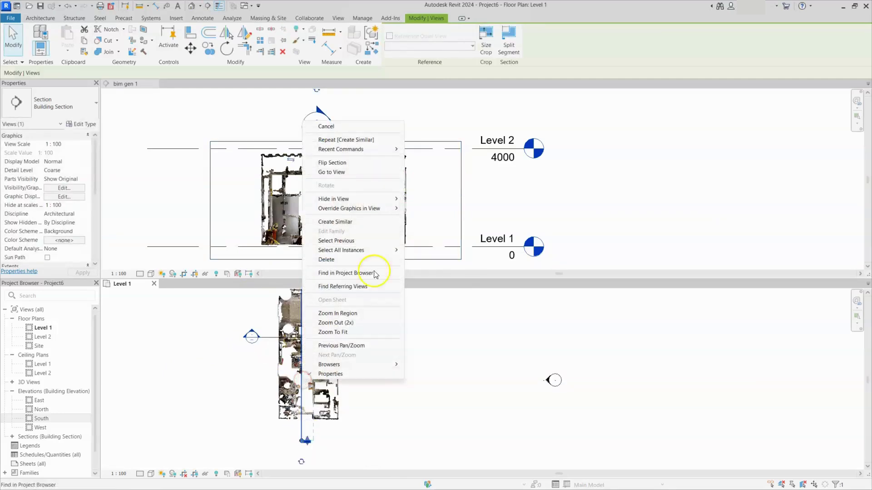
Open the new Section 1 view, then return the lower pane to the Level 1 plan
click(342, 173)
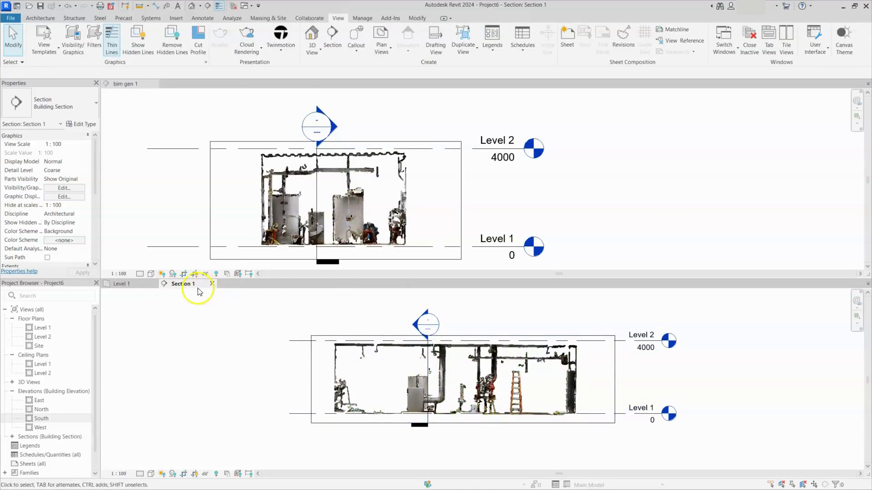
click(427, 366)
scroll(427, 366, up, 2)
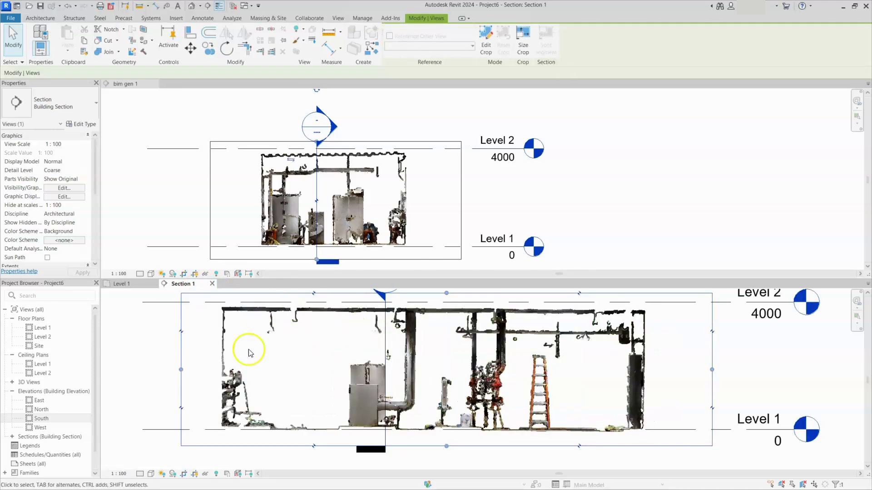
click(135, 285)
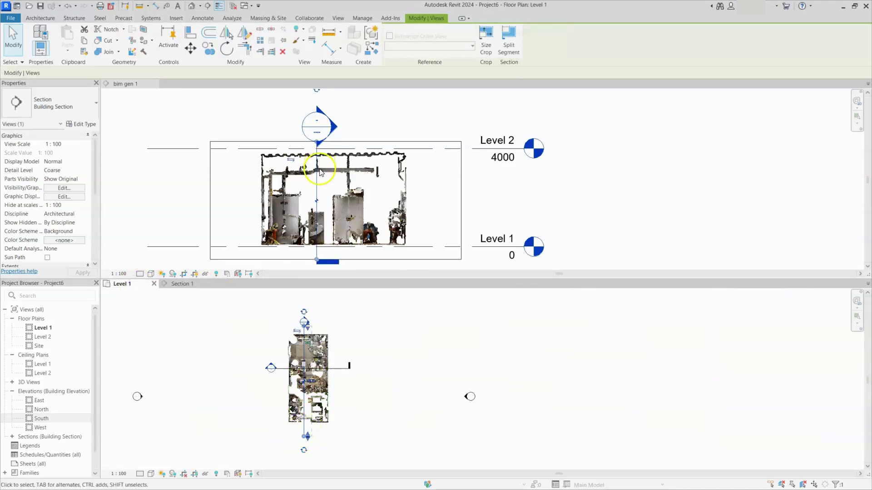
scroll(320, 172, up, 2)
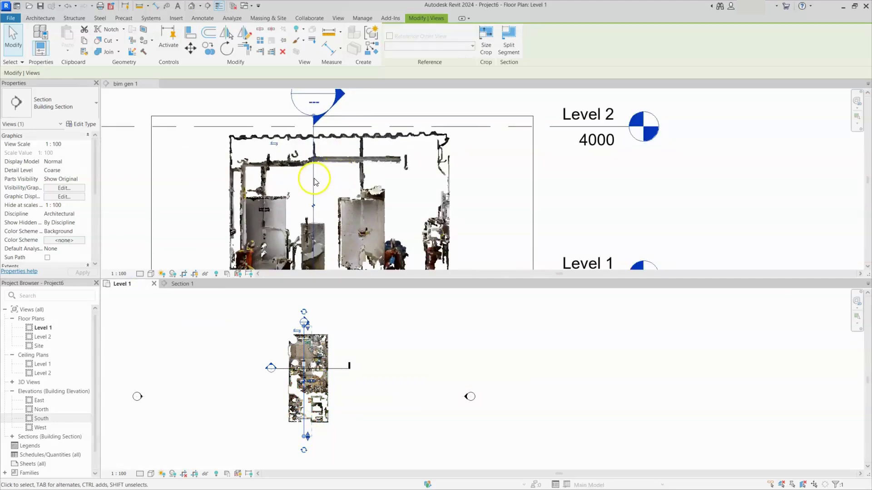
Draw Section 2 vertically through the tanks inside the bim gen 1 view
click(311, 178)
click(207, 6)
click(334, 213)
click(341, 254)
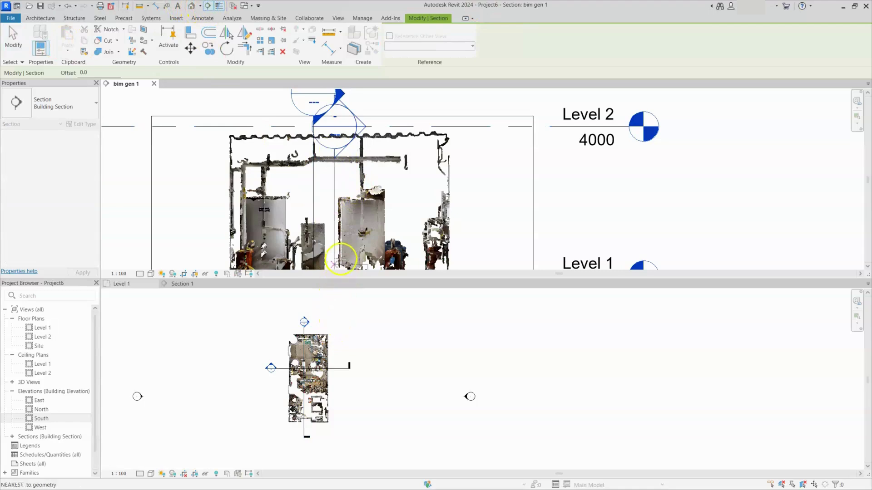
click(328, 179)
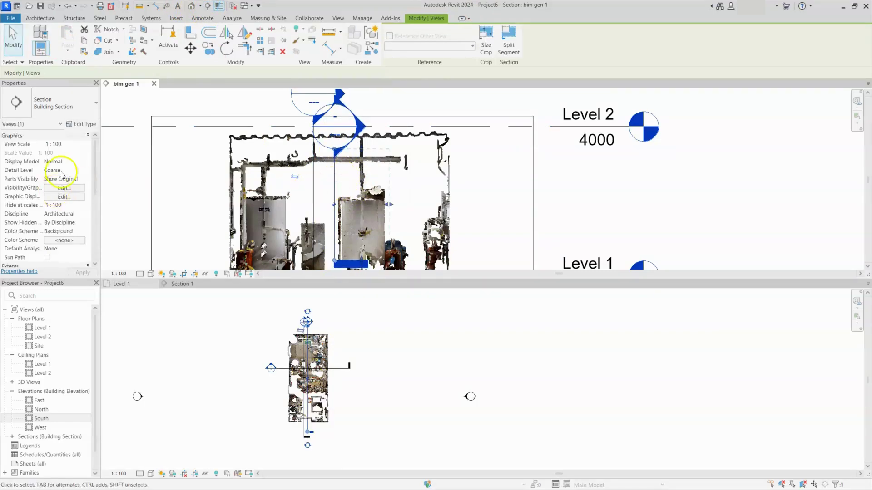
scroll(51, 196, down, 5)
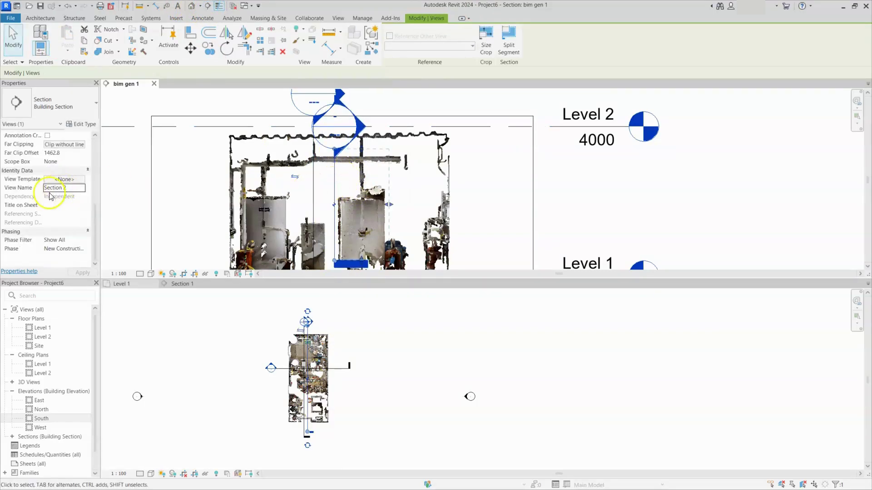
Open the Default 3D View and close the Section 1 and Level 1 views
click(192, 8)
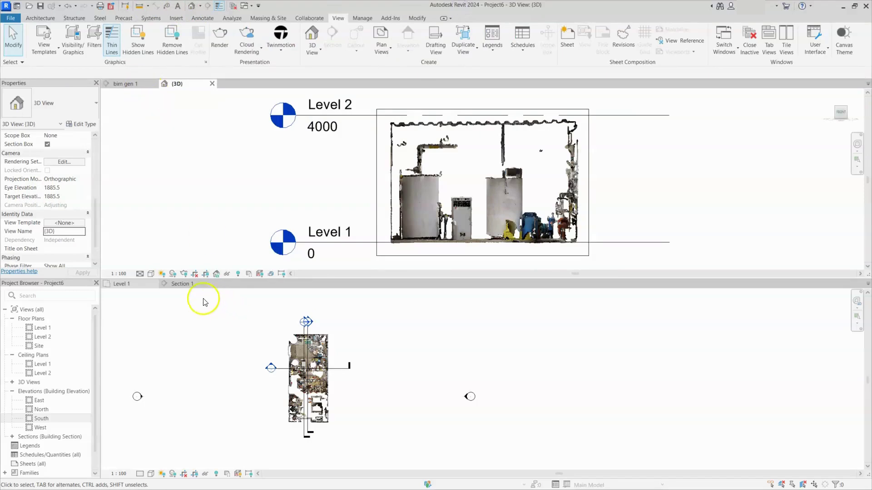
click(212, 284)
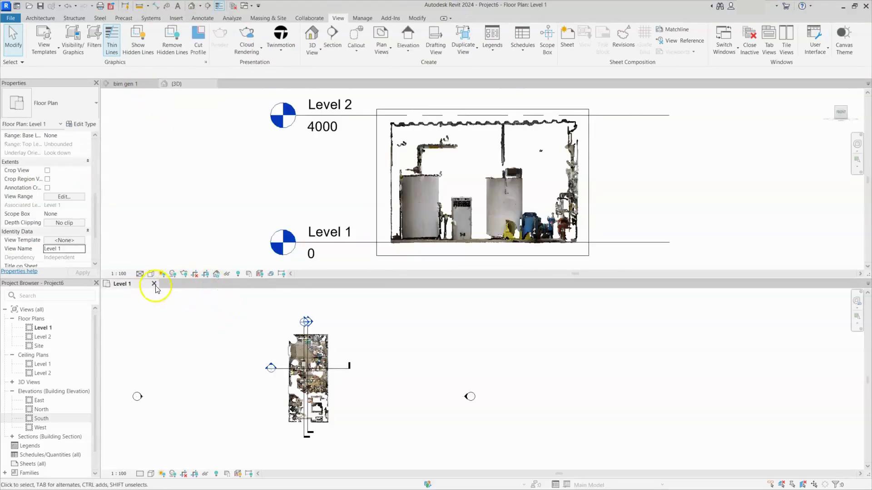
click(155, 284)
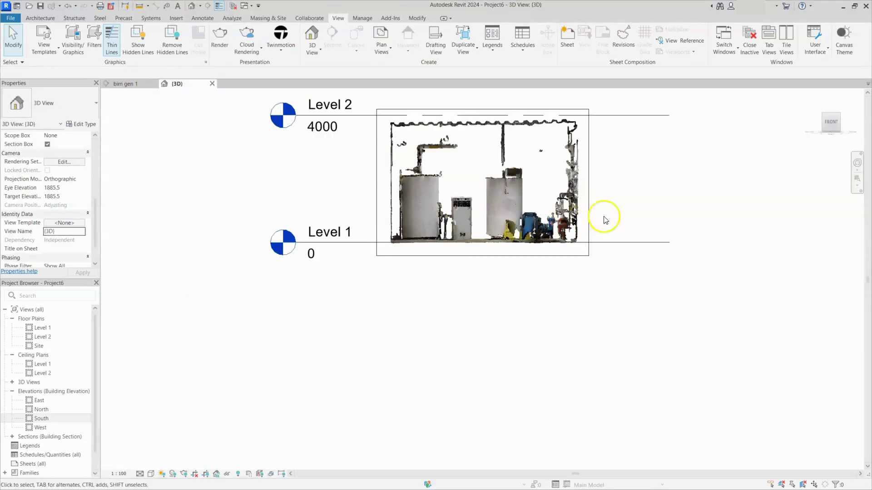
scroll(600, 148, up, 3)
scroll(595, 273, down, 3)
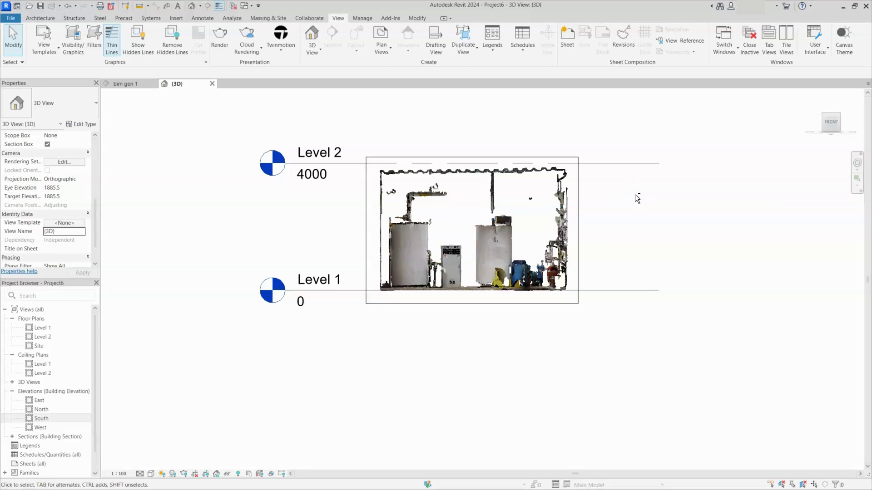
Orbit the 3D view and drag a section box face outward to enclose more point cloud
shift+middle_drag(634, 195, 450, 353)
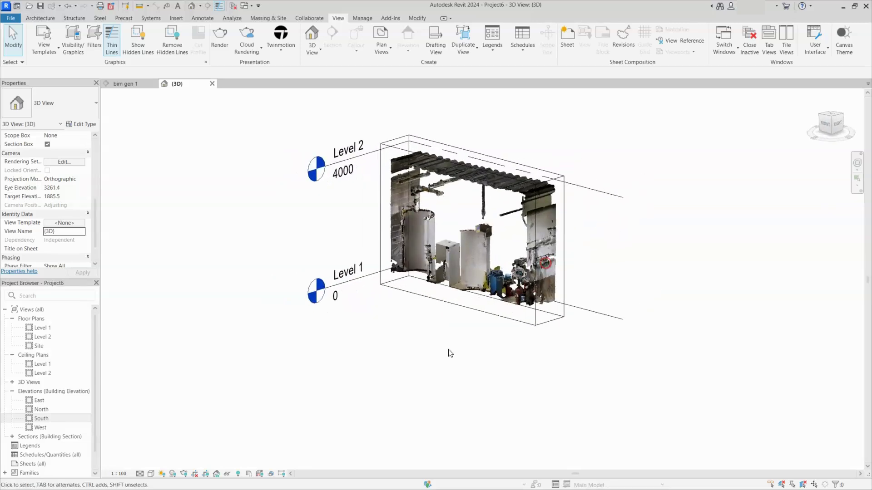
click(464, 167)
drag(408, 265, 329, 268)
shift+middle_drag(509, 263, 454, 249)
scroll(454, 249, up, 3)
shift+middle_drag(554, 327, 511, 298)
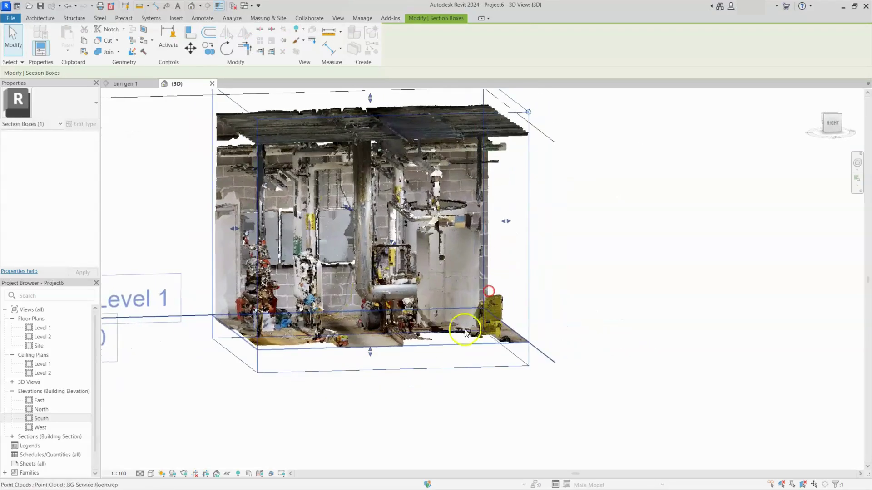
shift+middle_drag(457, 338, 521, 279)
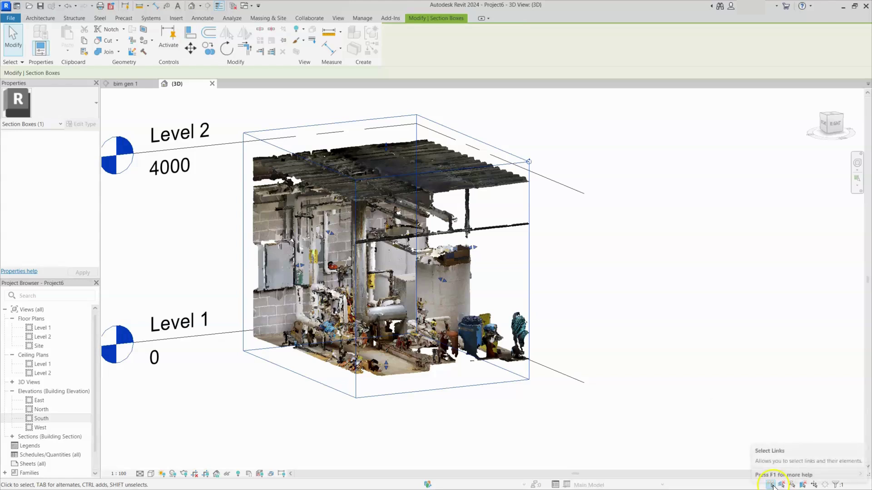
Deselect the section box, zoom in, and orbit the point cloud from above-left, front and right
key(Escape)
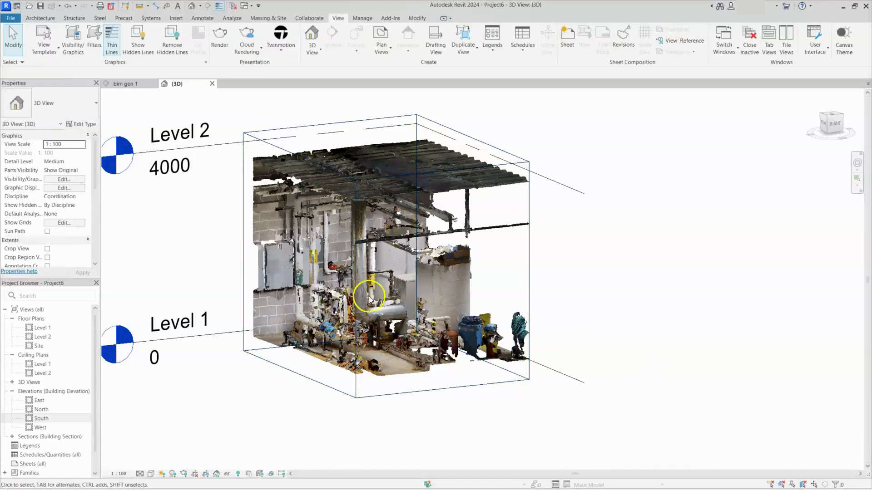
scroll(386, 275, up, 2)
scroll(386, 275, up, 1)
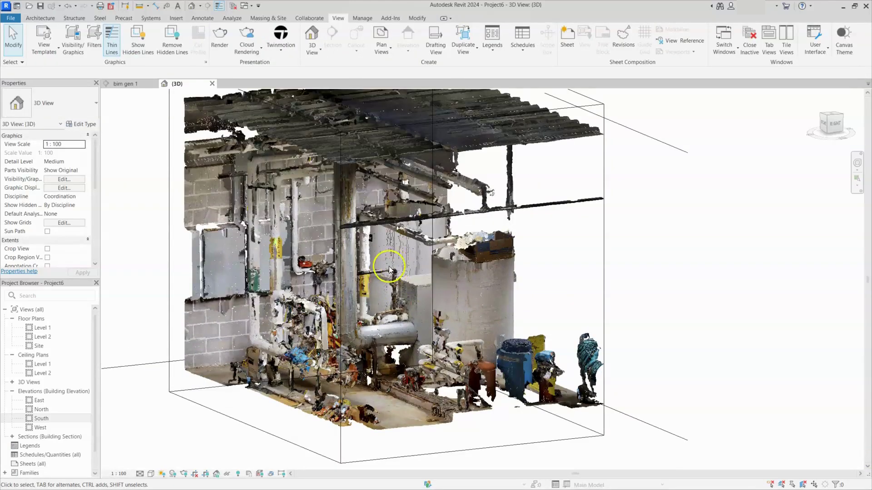
scroll(391, 377, up, 1)
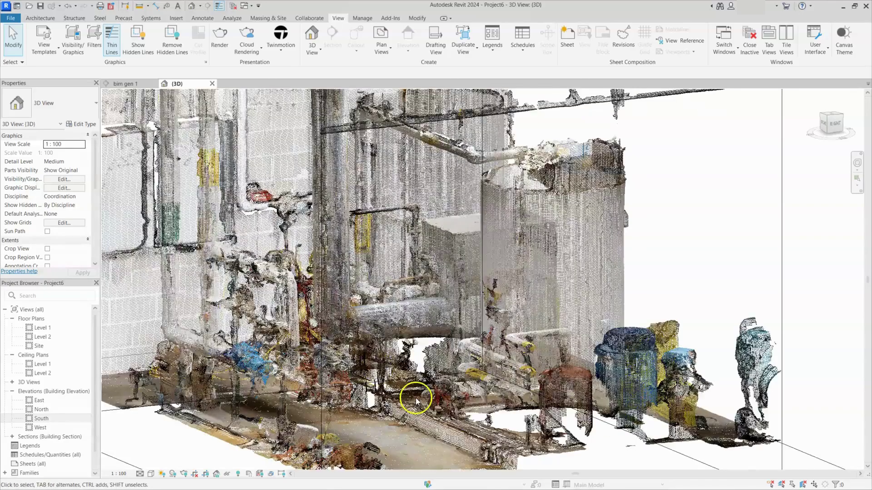
shift+middle_drag(414, 395, 495, 334)
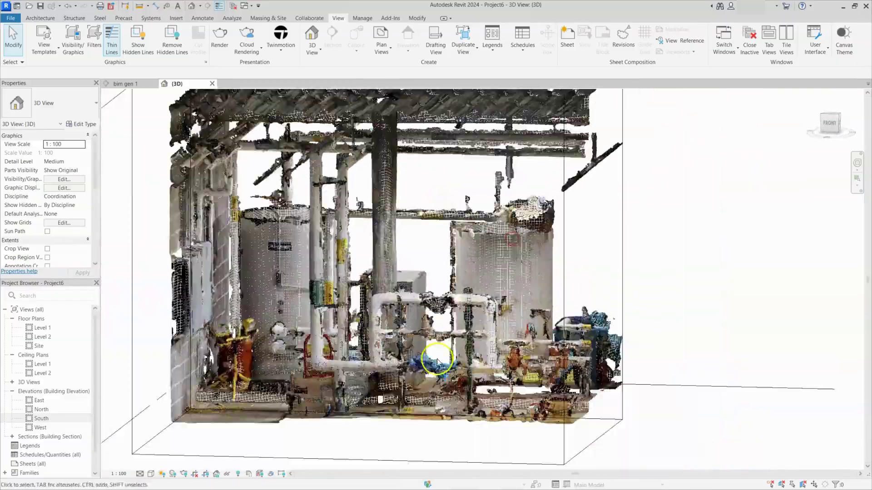
shift+middle_drag(437, 362, 465, 437)
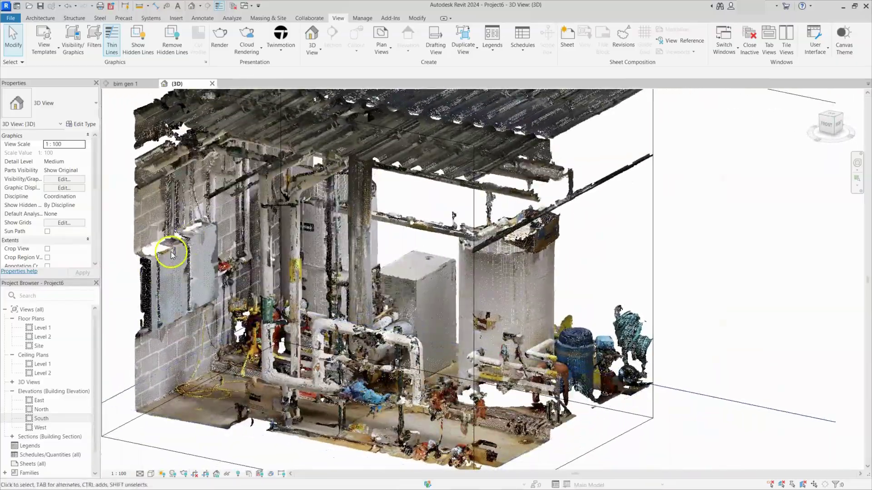
shift+middle_drag(171, 249, 152, 223)
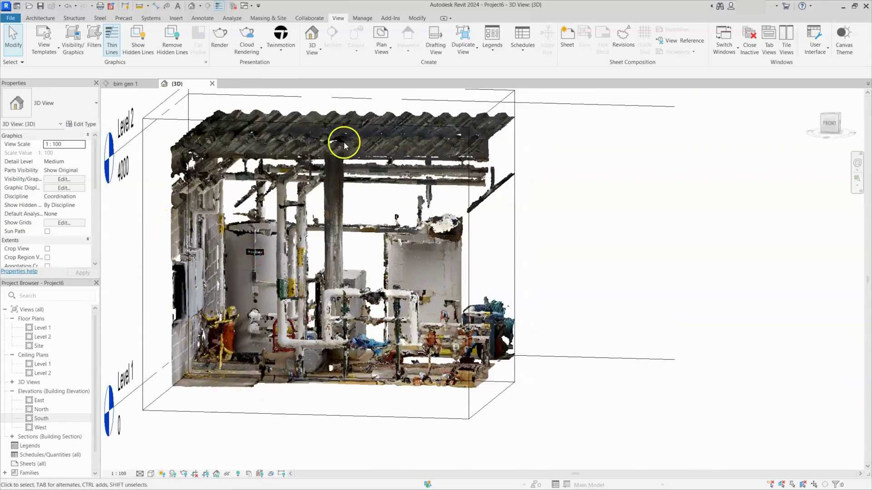
shift+middle_drag(557, 345, 631, 337)
Select the section box and trim its left side inward
click(503, 290)
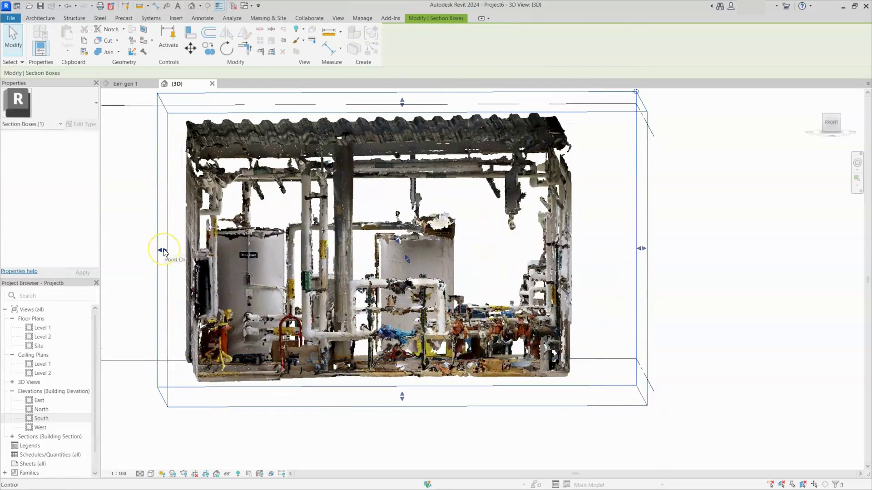
drag(164, 252, 465, 391)
shift+middle_drag(570, 279, 566, 298)
scroll(521, 345, up, 4)
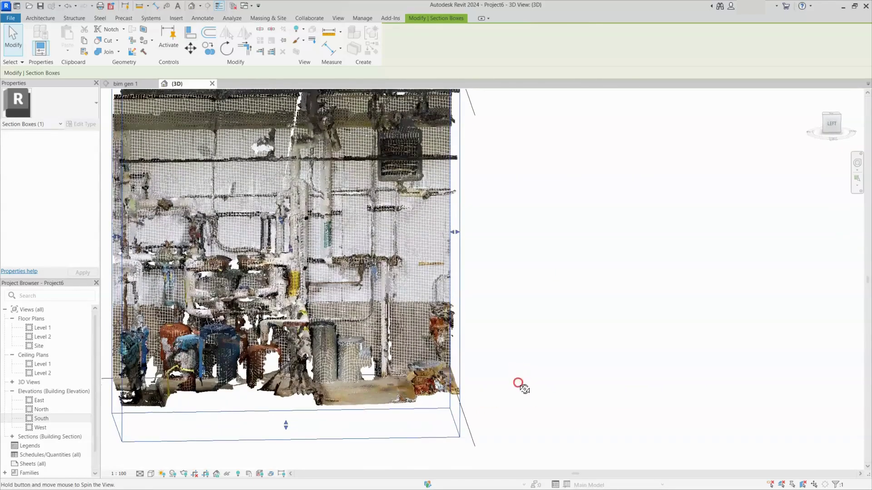
Extend the section box's right side far outward to reveal the long pipe-covered wall
shift+middle_drag(609, 363, 570, 405)
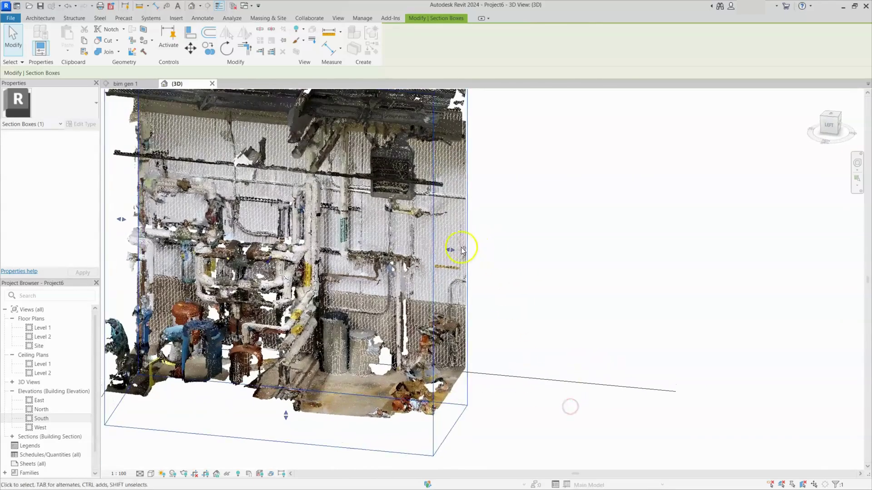
drag(455, 249, 806, 254)
scroll(480, 244, up, 5)
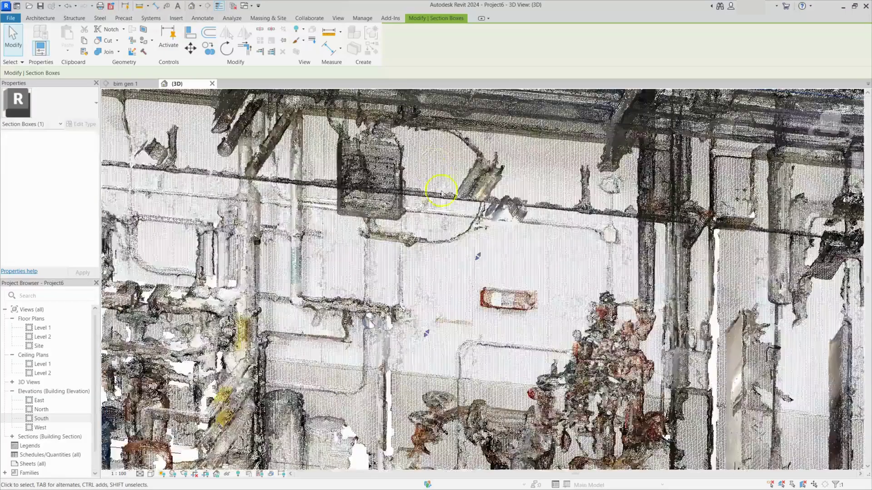
scroll(480, 244, down, 8)
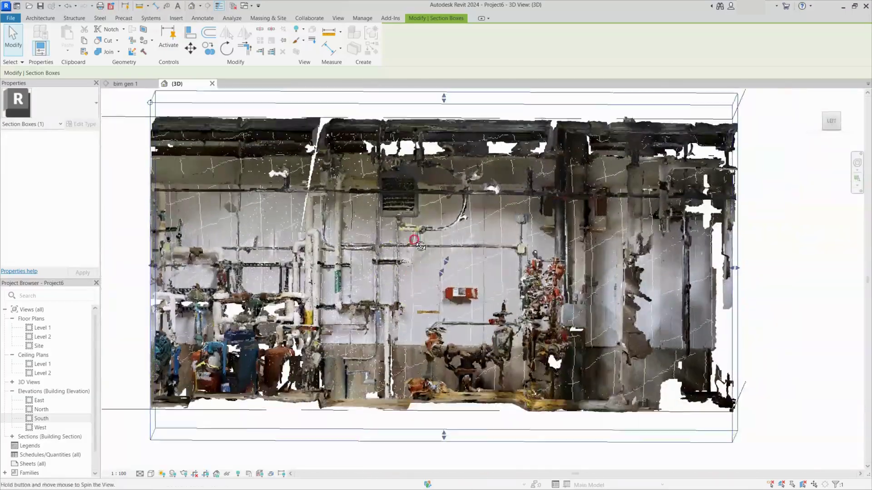
mouse_move(687, 282)
middle_down()
mouse_move(534, 277)
mouse_move(584, 247)
mouse_move(570, 298)
mouse_move(678, 289)
middle_up()
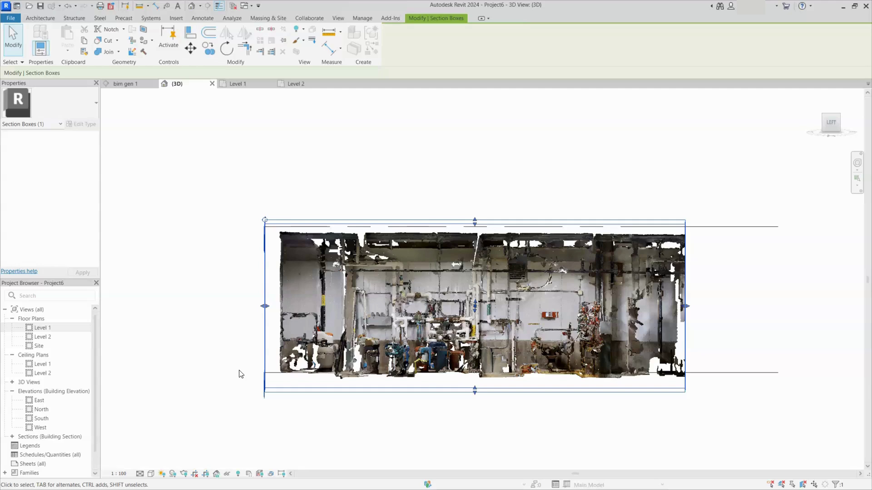
Zoom in on the expanded section box in the 3D view
scroll(472, 403, up, 3)
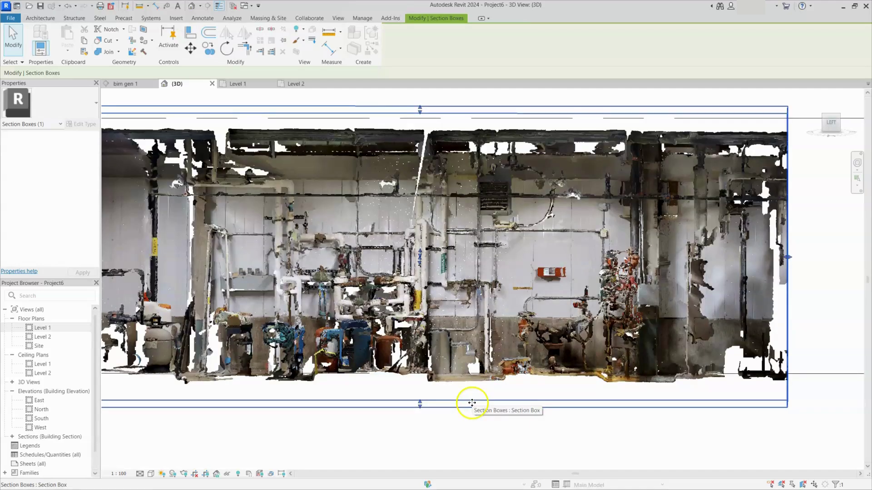